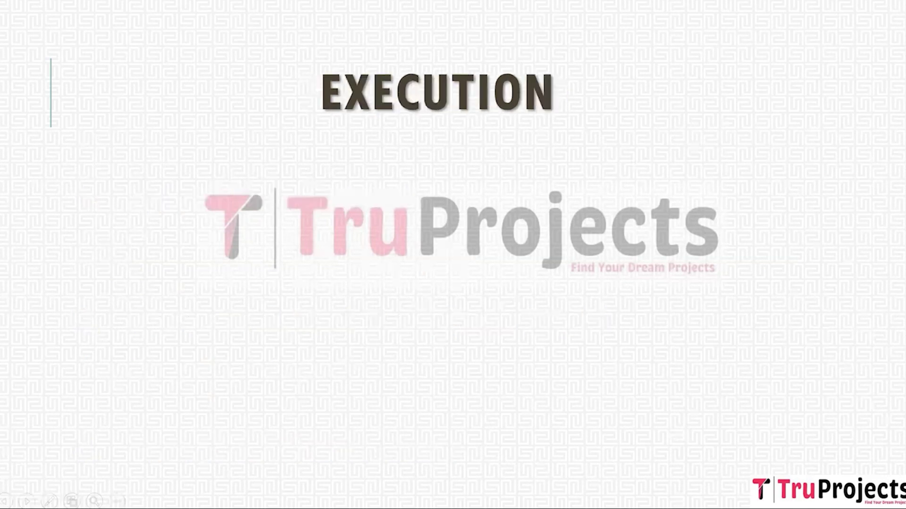
# - Exit the slide show, leaving PowerPoint on the EXECUTION title slide
pyautogui.press('Escape')
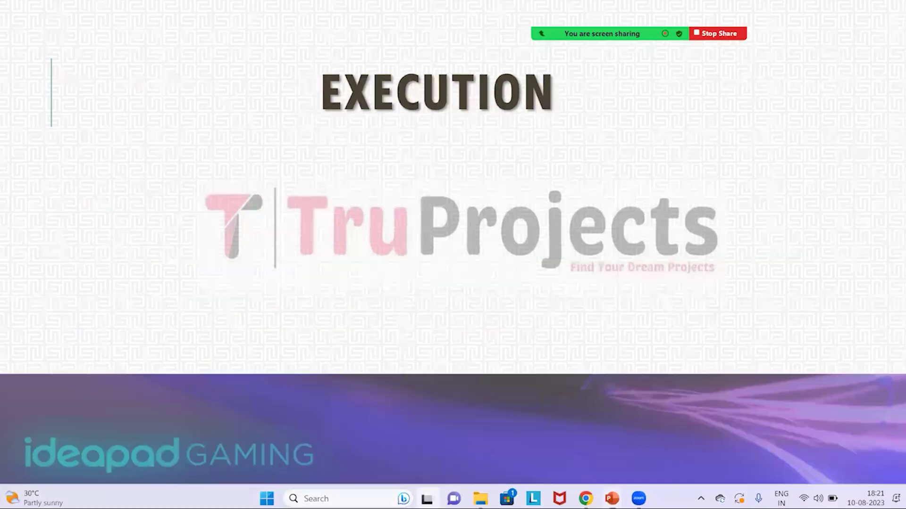
# - Switch to the project folder window and open Dataset > raw-890 to view the underwater images
pyautogui.press('super+Tab')
pyautogui.click(551, 277)
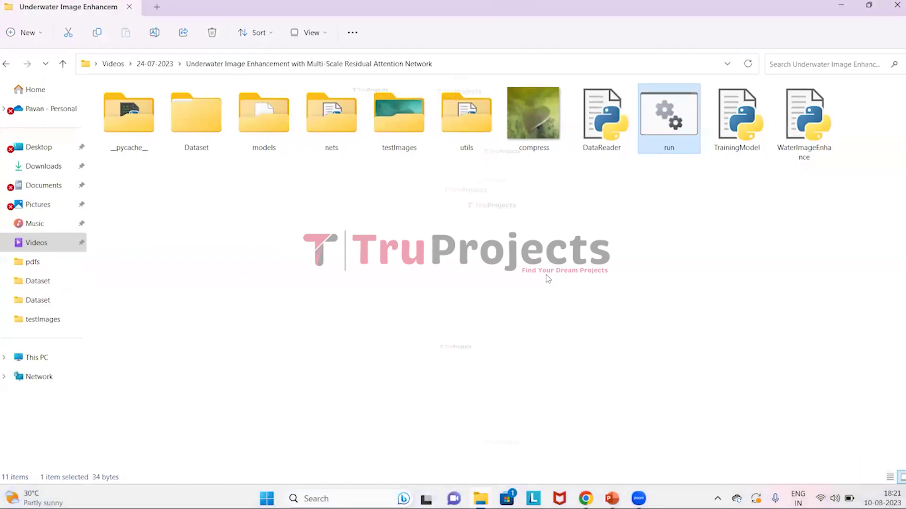
pyautogui.click(198, 144)
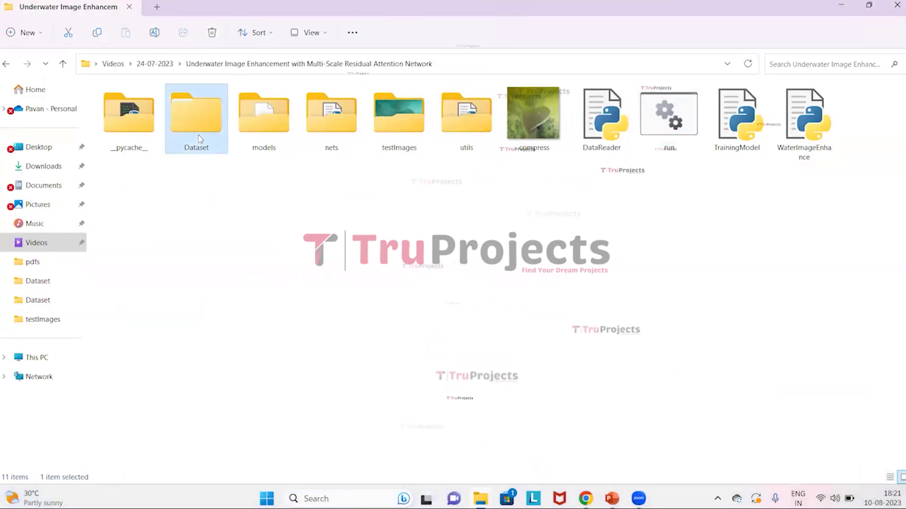
pyautogui.doubleClick(199, 143)
pyautogui.doubleClick(106, 111)
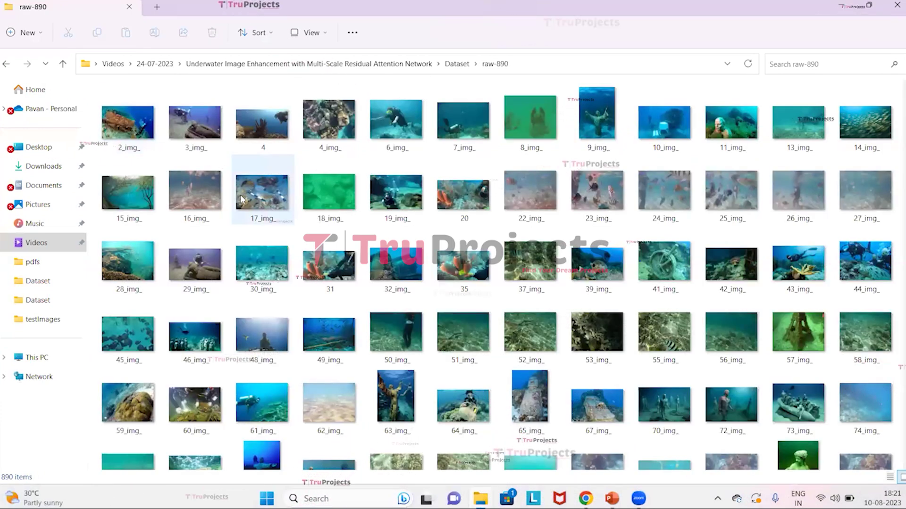
# - Browse the reference-890 folder, then go back to the project folder and select models
pyautogui.click(9, 64)
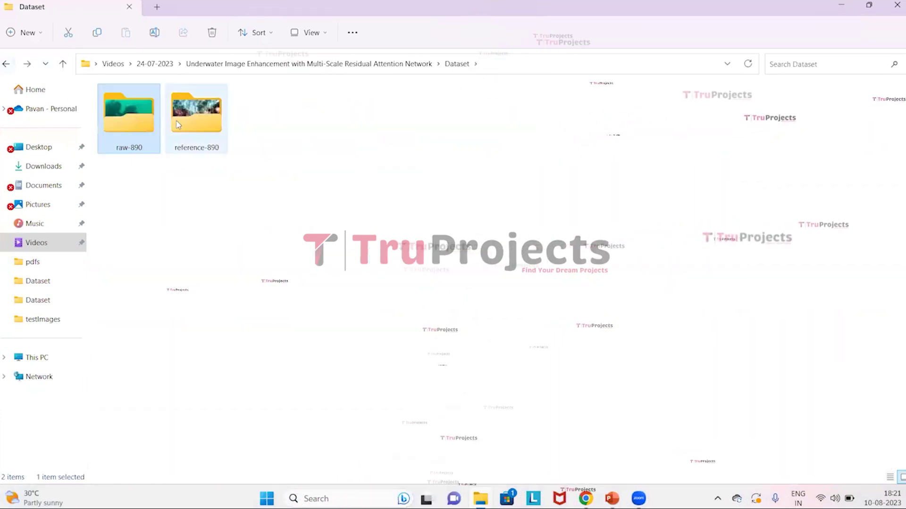
pyautogui.doubleClick(179, 123)
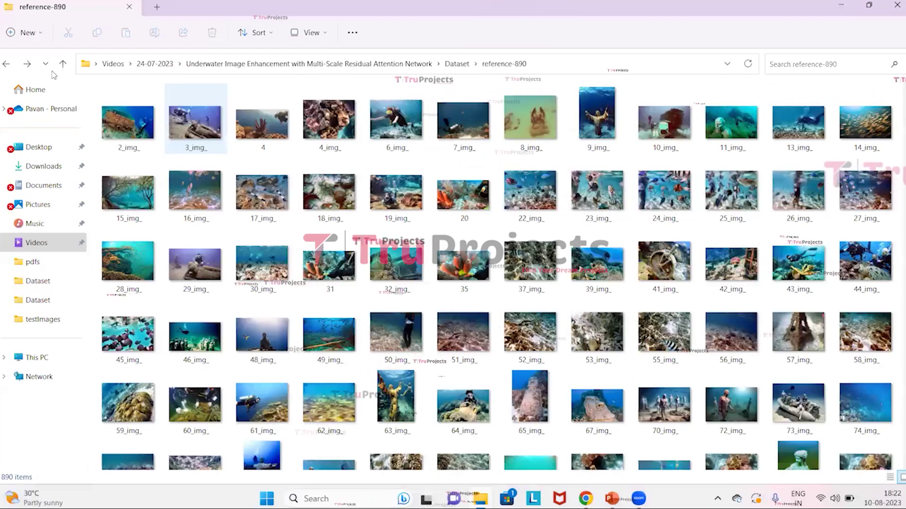
pyautogui.click(7, 64)
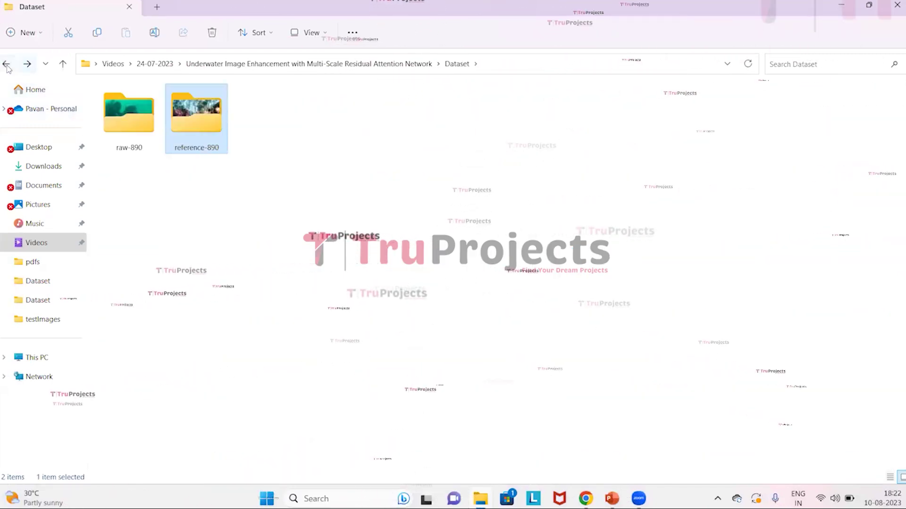
pyautogui.click(7, 64)
pyautogui.click(254, 107)
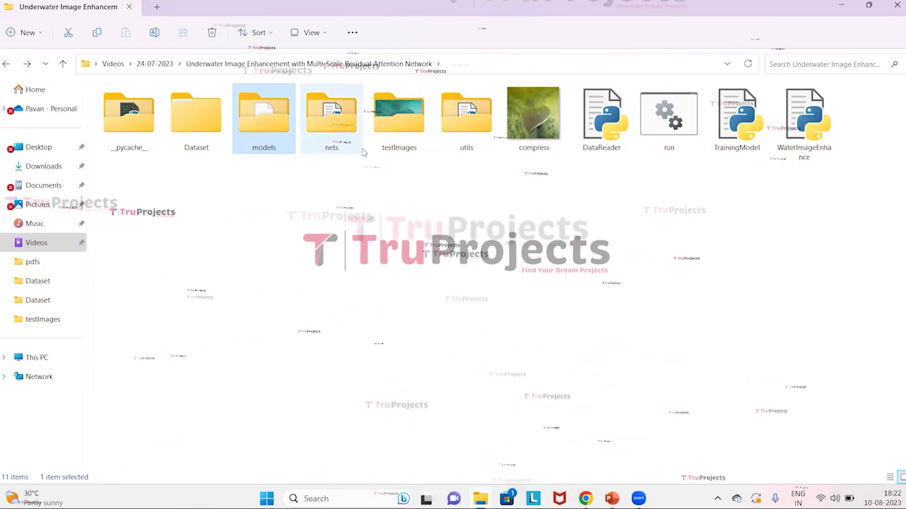
pyautogui.click(389, 127)
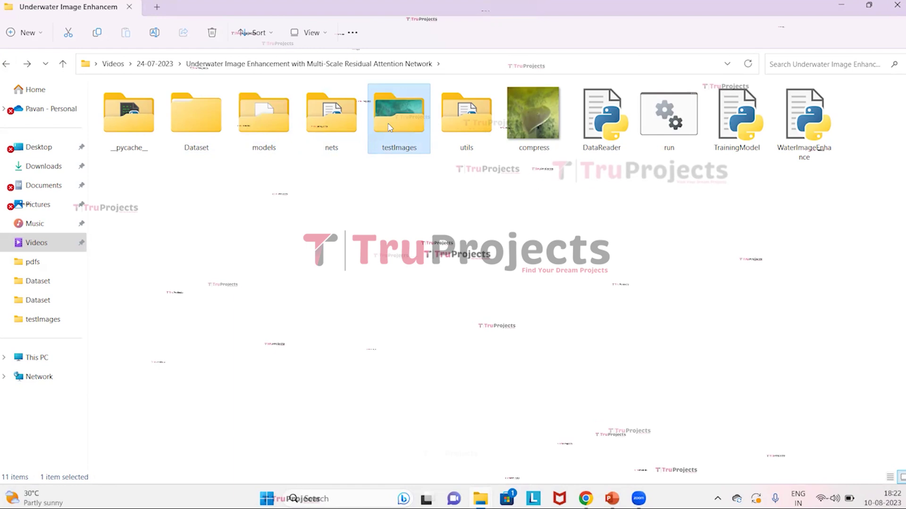
pyautogui.doubleClick(389, 126)
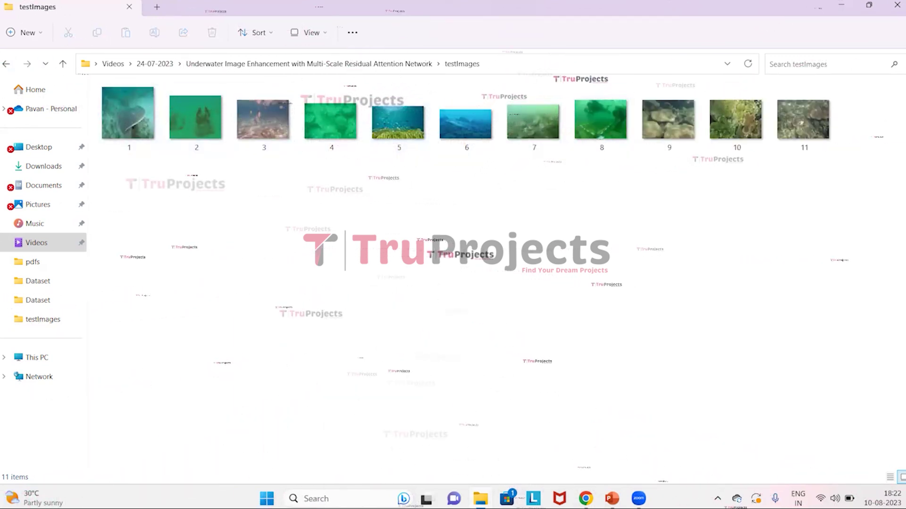
pyautogui.click(6, 64)
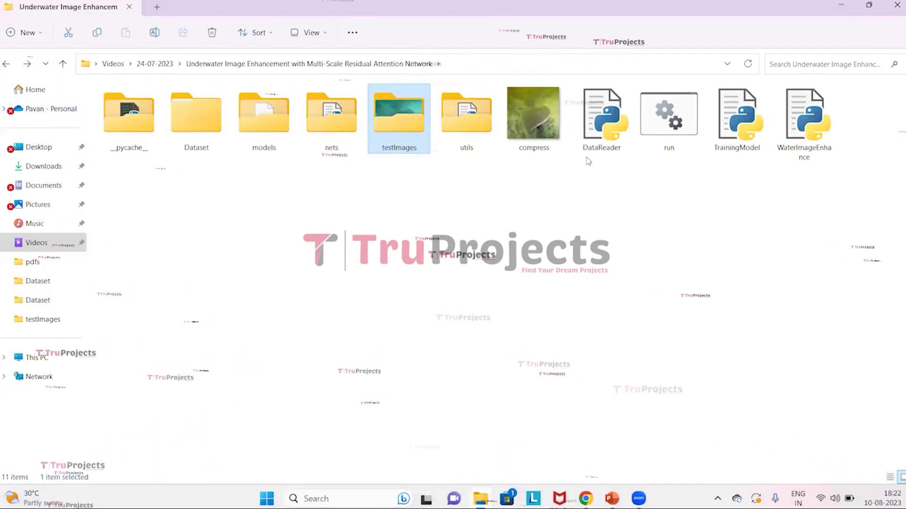
pyautogui.click(662, 139)
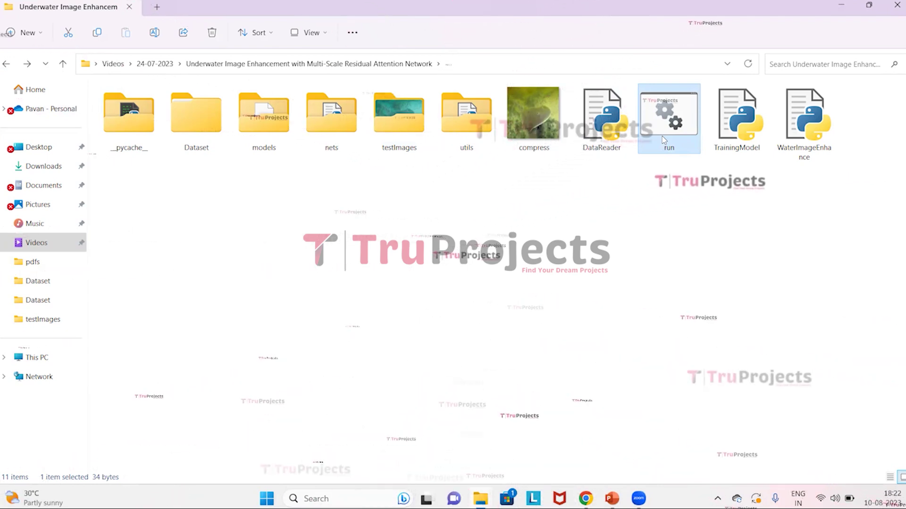
pyautogui.click(816, 139)
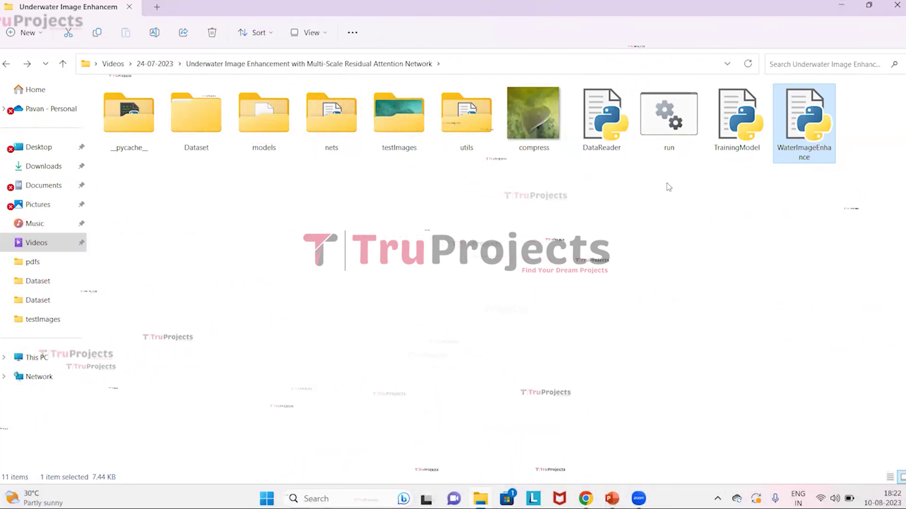
pyautogui.click(663, 134)
# - Launch WaterImageEnhance.py from the run batch file in Explorer
pyautogui.doubleClick(663, 134)
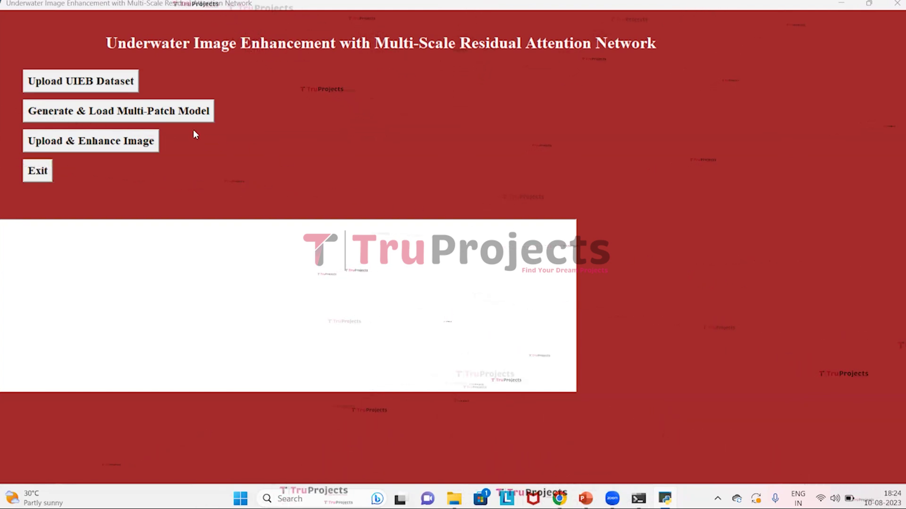
# - Load the Dataset folder as the UIEB dataset, reporting 890 training and 890 testing images
pyautogui.click(131, 85)
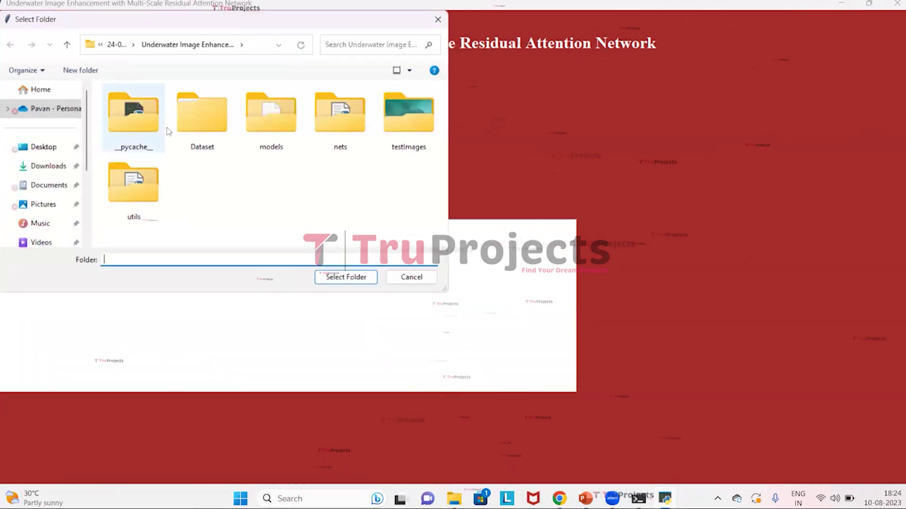
pyautogui.click(213, 124)
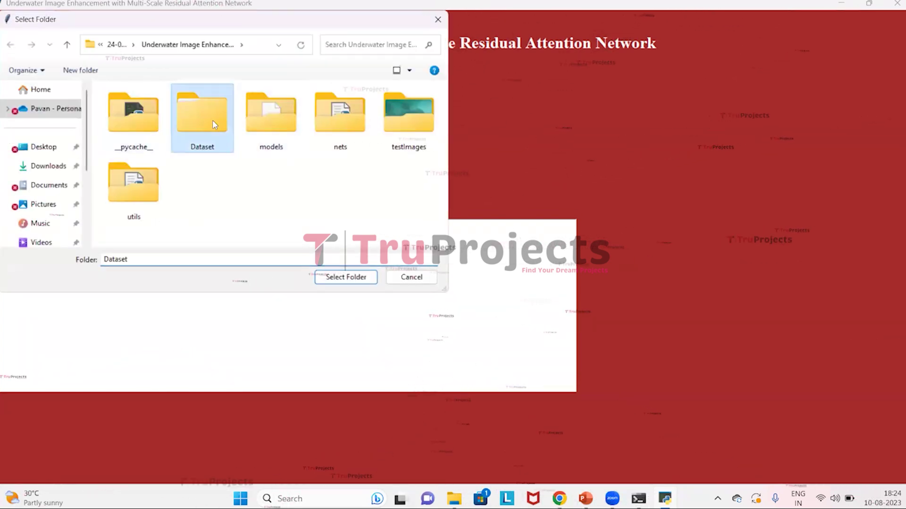
pyautogui.click(334, 276)
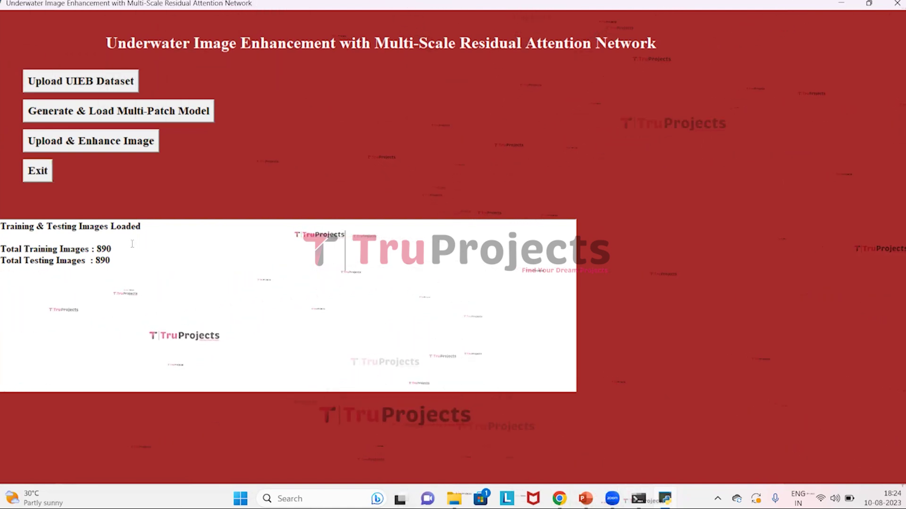
pyautogui.moveTo(111, 249); pyautogui.dragTo(67, 242)
# - Generate and load the Multi-Patch model, then select its PSNR 35.86 and SSIM 0.83 results
pyautogui.click(137, 265)
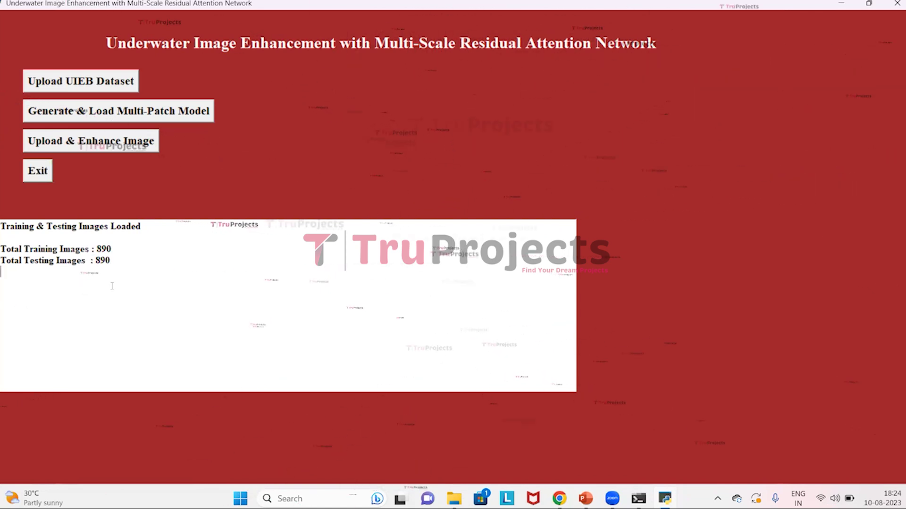
pyautogui.moveTo(111, 249); pyautogui.dragTo(40, 267)
pyautogui.click(68, 294)
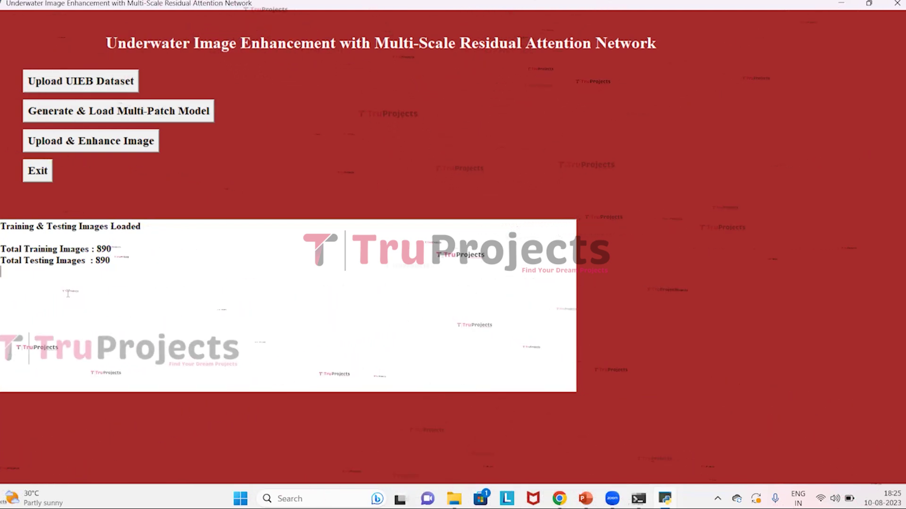
pyautogui.click(192, 115)
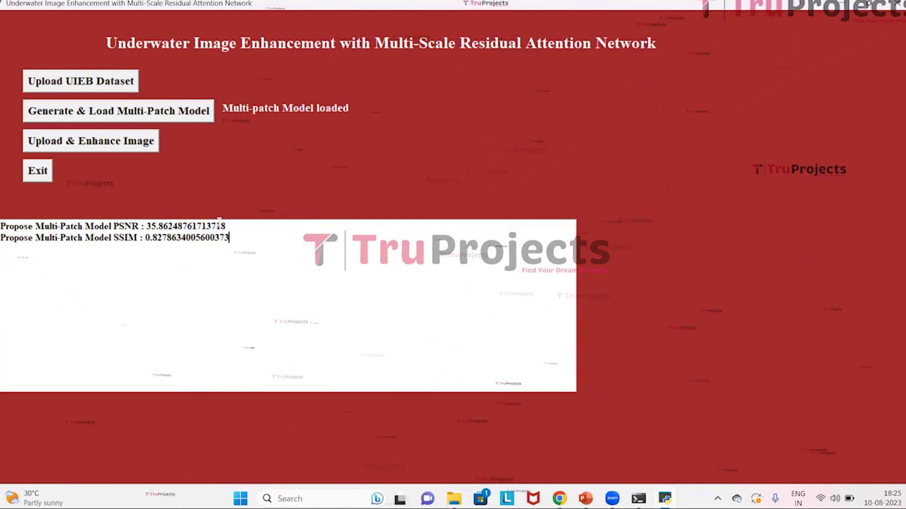
pyautogui.hotkey('ctrl', 'a')
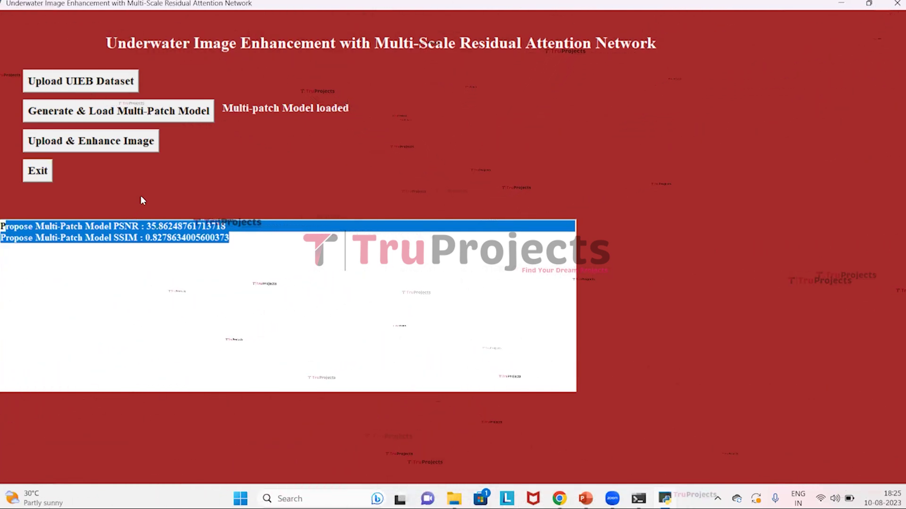
# - Enhance test image 4, view it beside its colour-corrected version, and close the figure
pyautogui.click(132, 144)
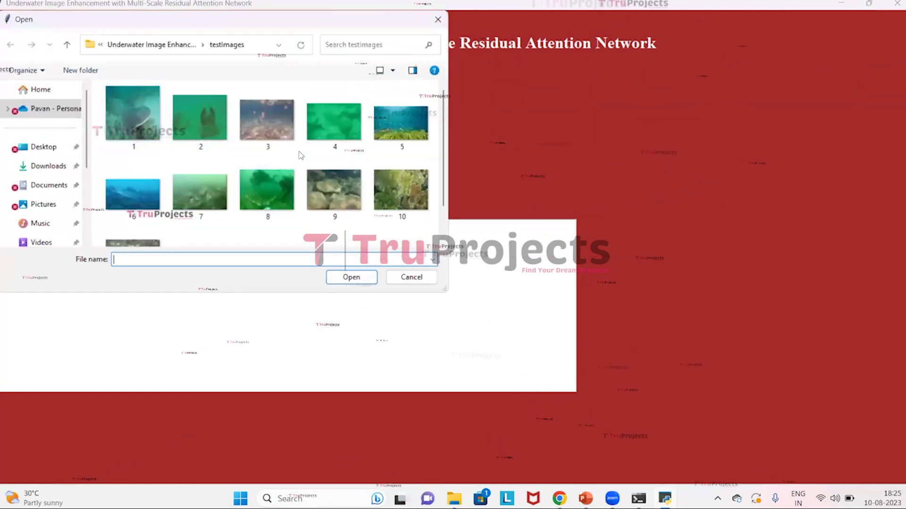
pyautogui.click(330, 122)
pyautogui.click(351, 277)
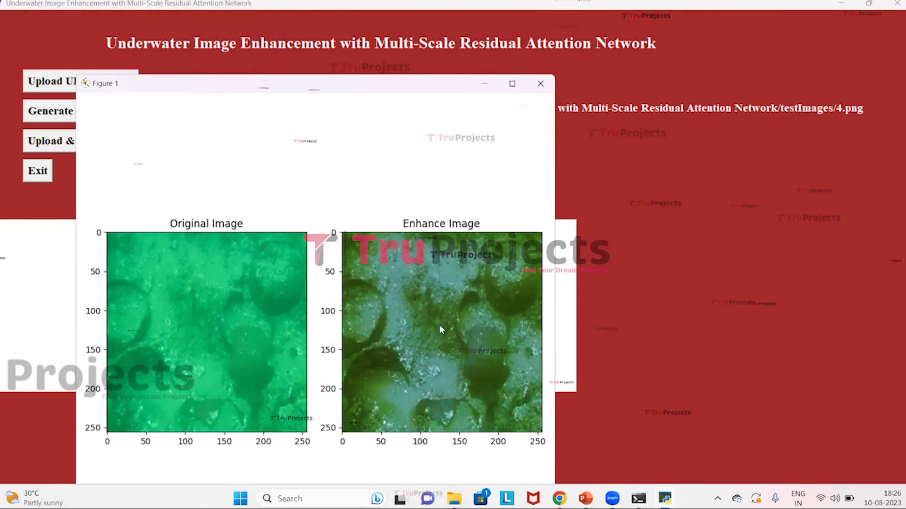
pyautogui.click(539, 85)
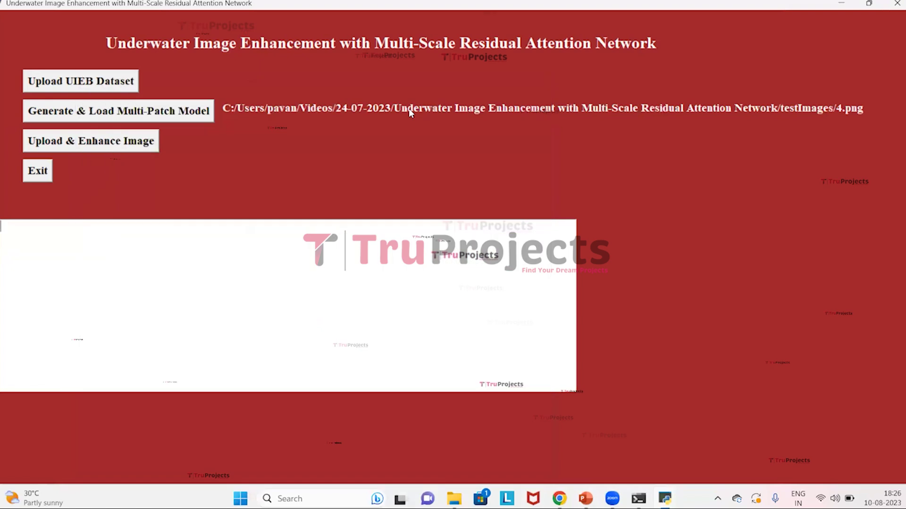
# - Enhance test image 11 and close its comparison figure
pyautogui.click(153, 141)
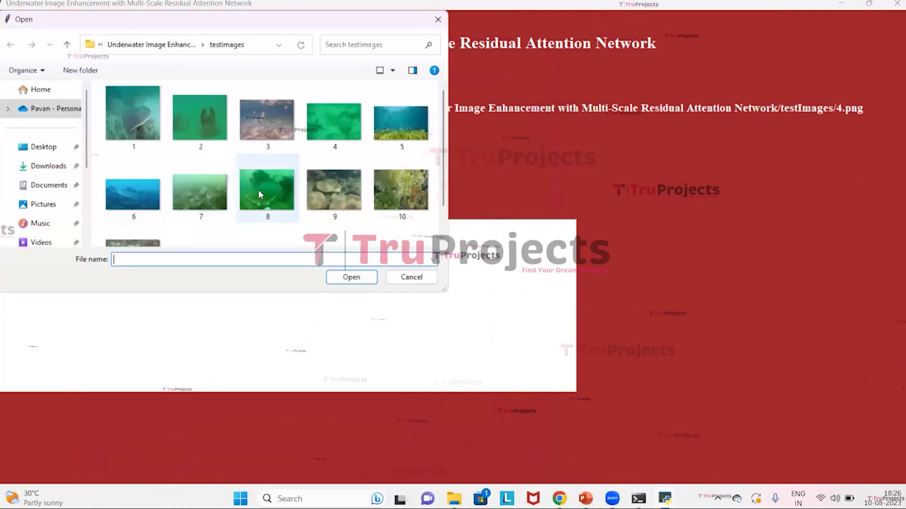
pyautogui.scroll(-1, 315, 213)
pyautogui.click(132, 214)
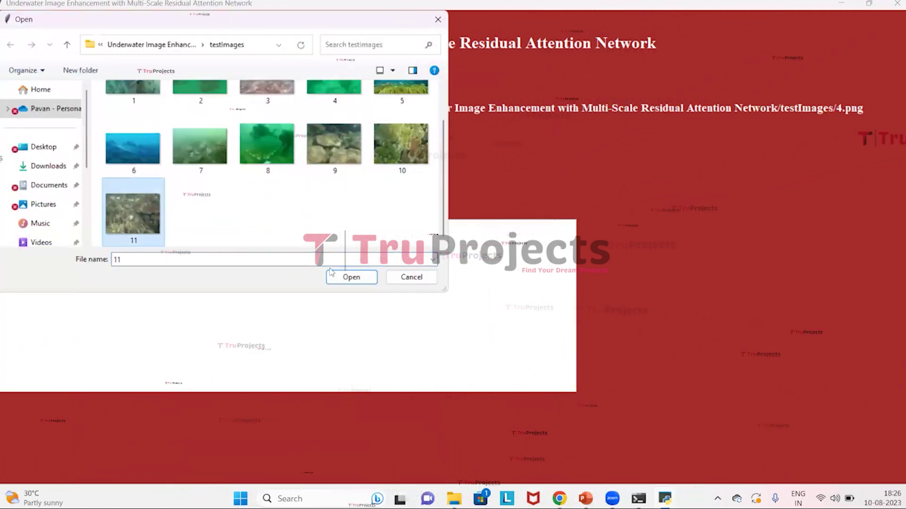
pyautogui.click(351, 277)
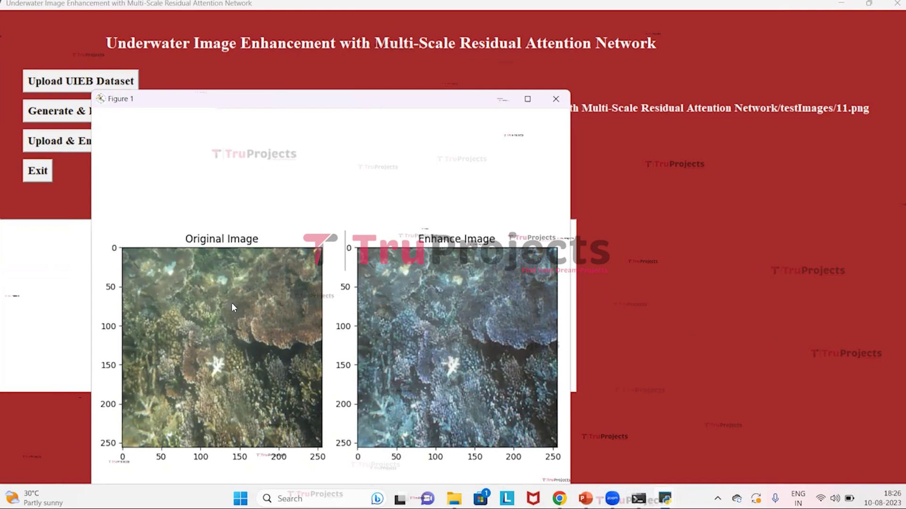
pyautogui.click(551, 99)
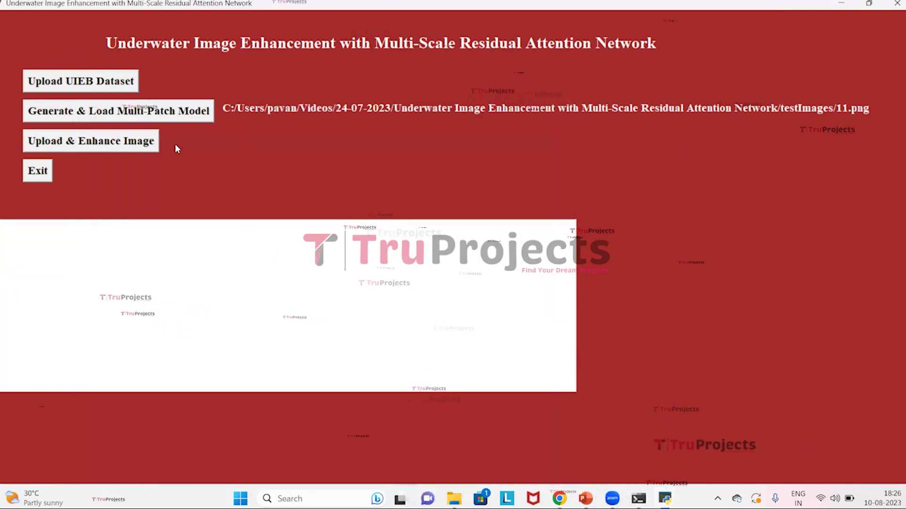
# - Enhance test image 1, close its comparison figure, and exit the application
pyautogui.click(147, 149)
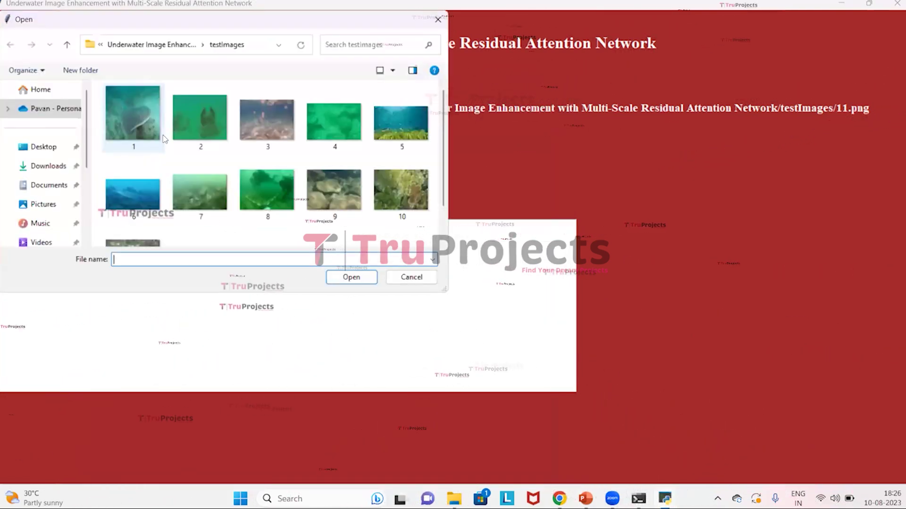
pyautogui.click(148, 128)
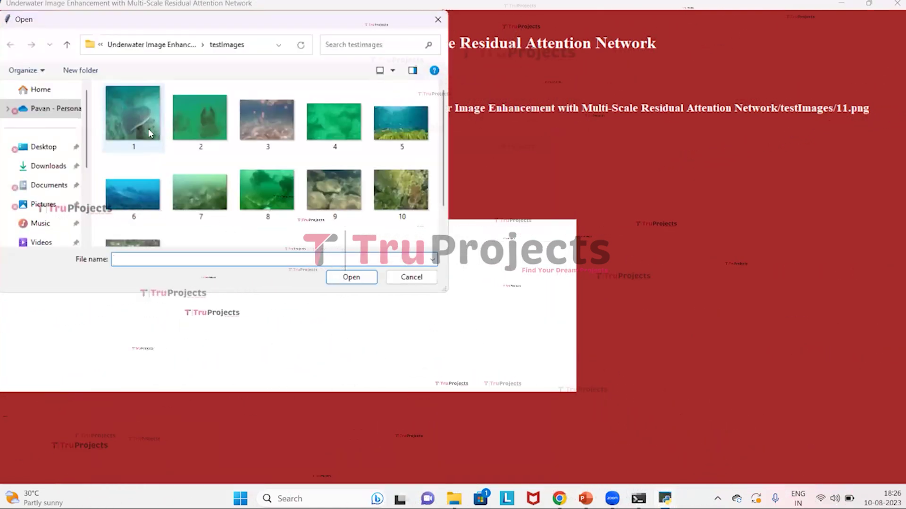
pyautogui.click(350, 277)
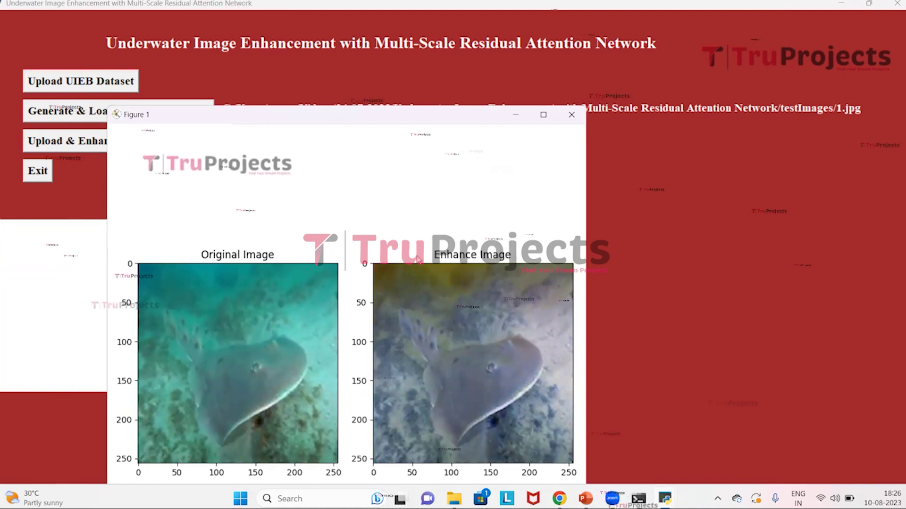
pyautogui.click(571, 115)
pyautogui.click(38, 173)
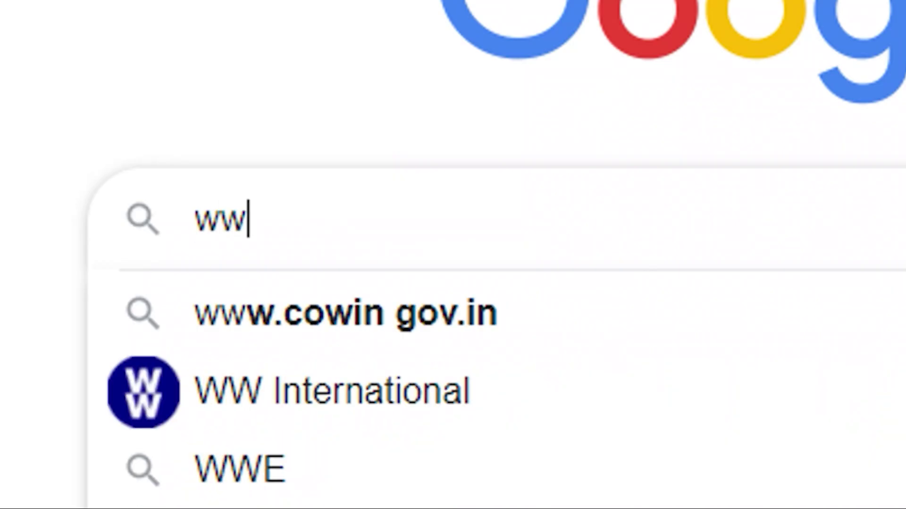
pyautogui.write('w.truprojects.in')
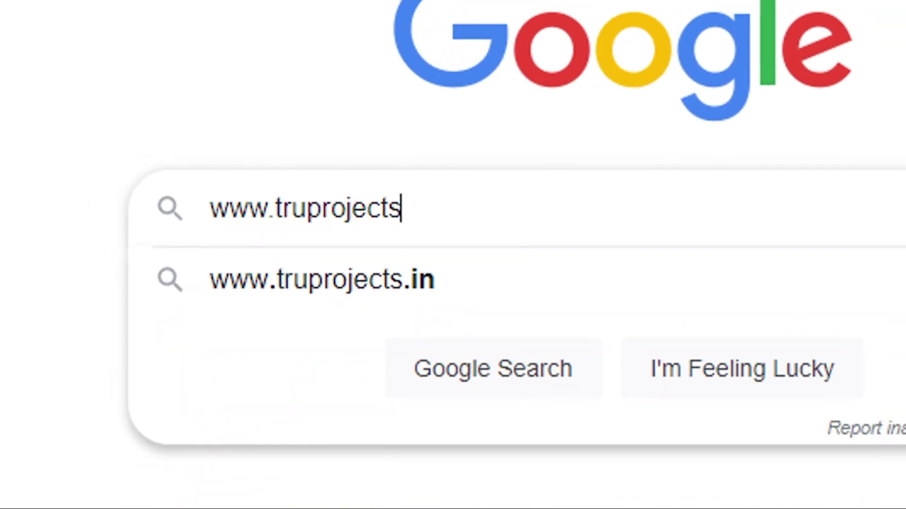
pyautogui.press('Return')
pyautogui.click(419, 228)
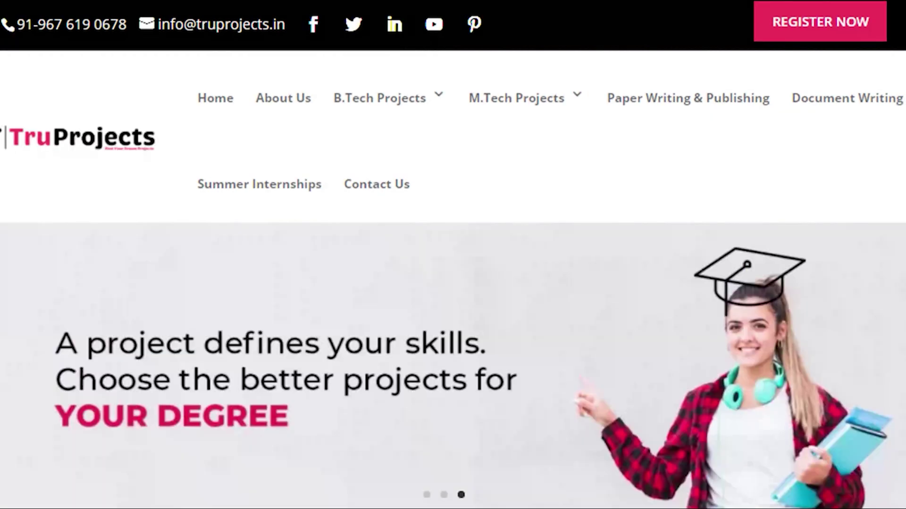
pyautogui.scroll(-5, 454, 184)
pyautogui.scroll(-15, 454, 183)
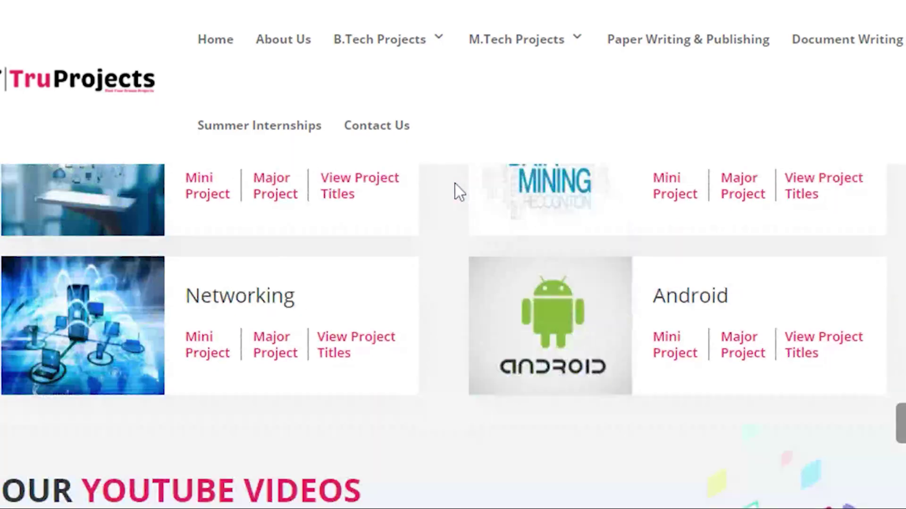
pyautogui.scroll(-10, 453, 184)
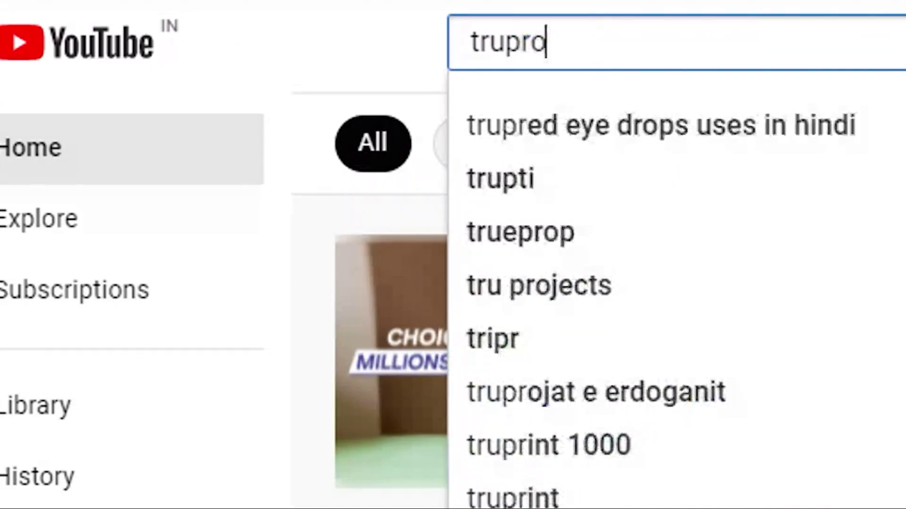
pyautogui.write('jects')
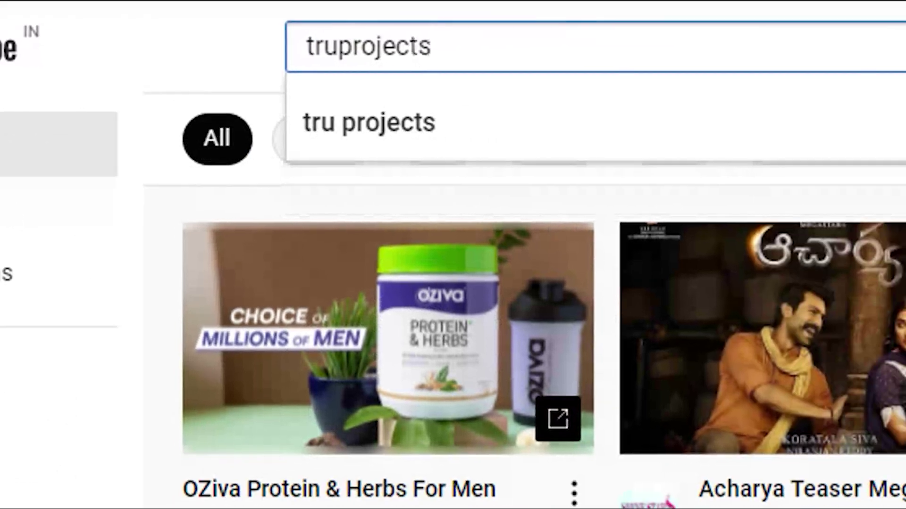
pyautogui.press('Return')
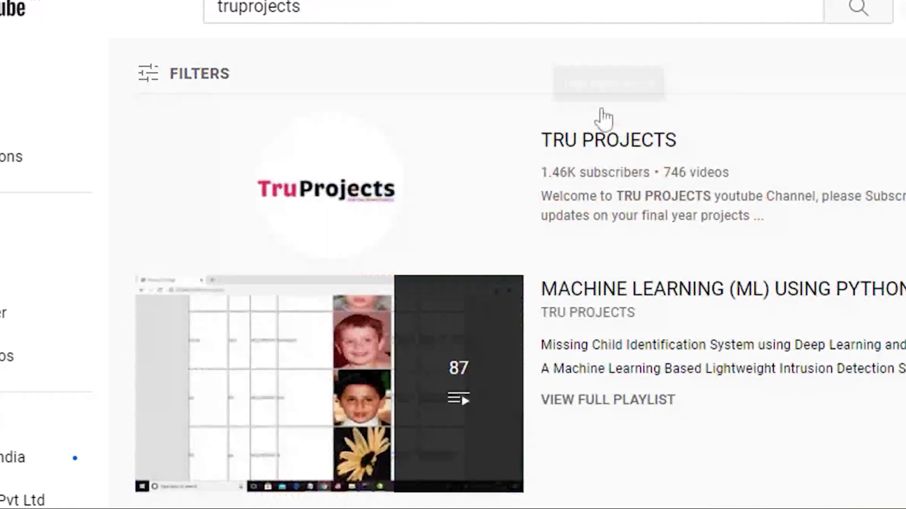